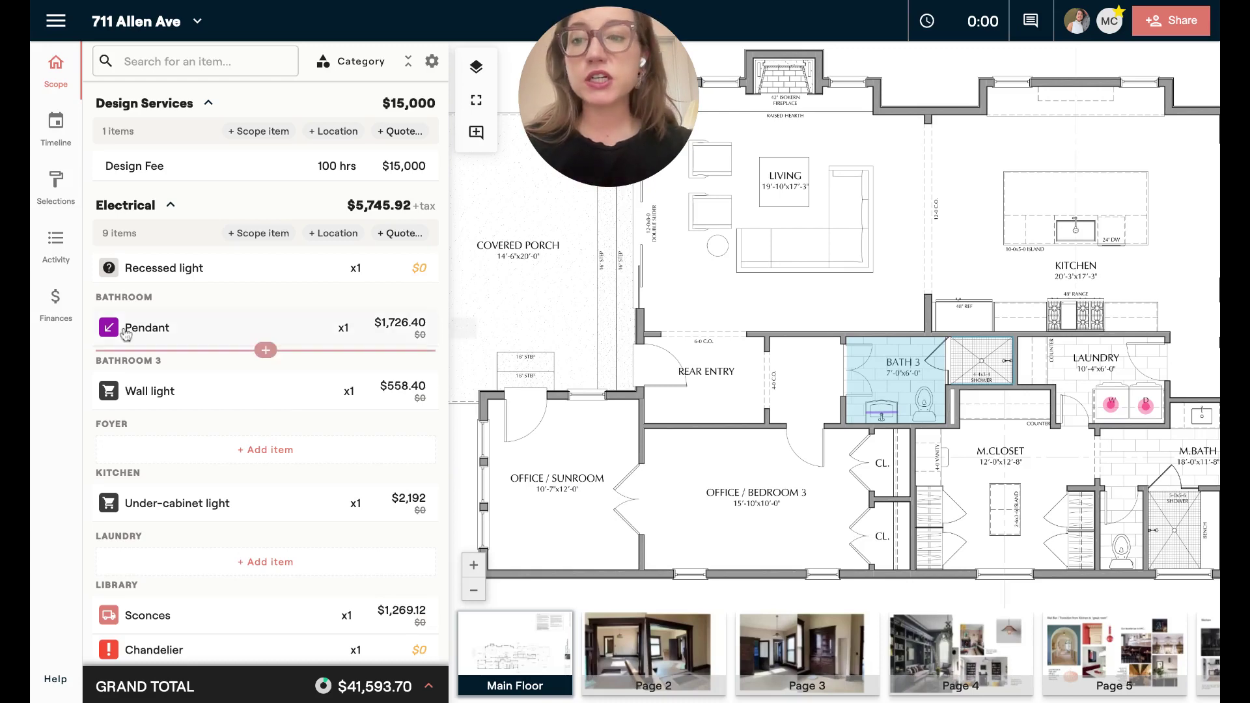
Step: From Finances, create a new Retainer under Project billing and add a retainer item
{"action": "left_click", "coordinate": [57, 312]}
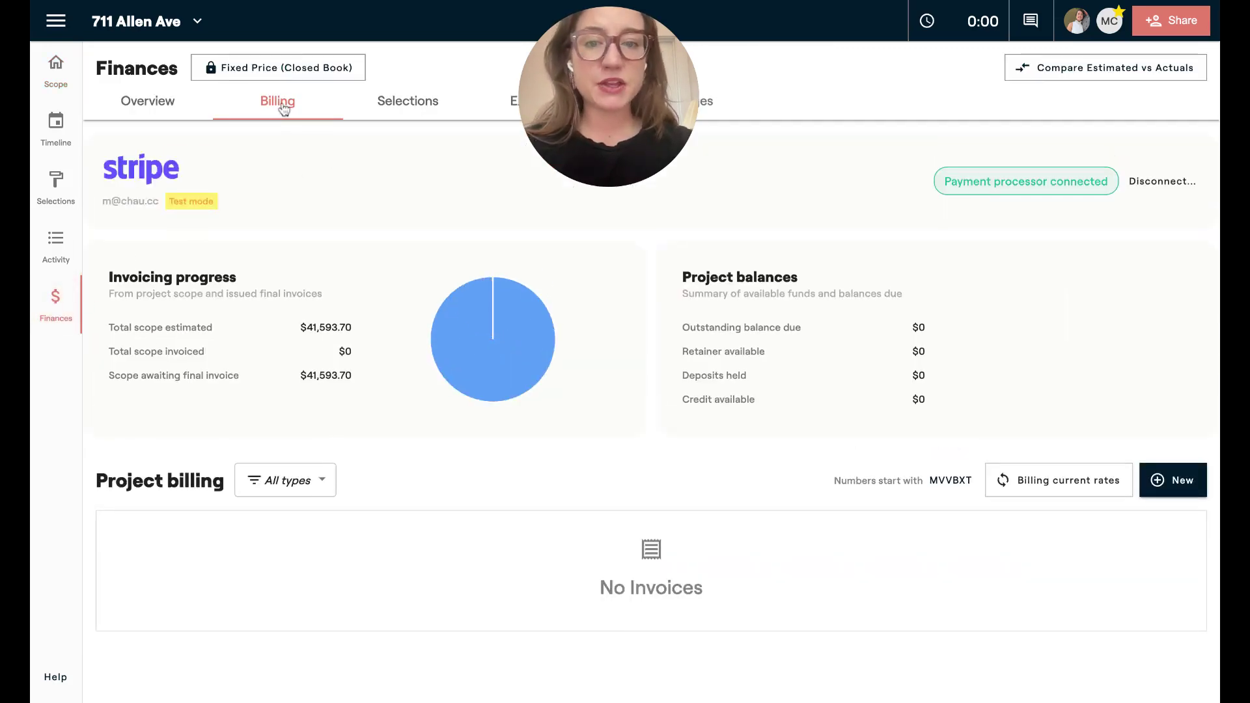
{"action": "left_click", "coordinate": [1175, 483]}
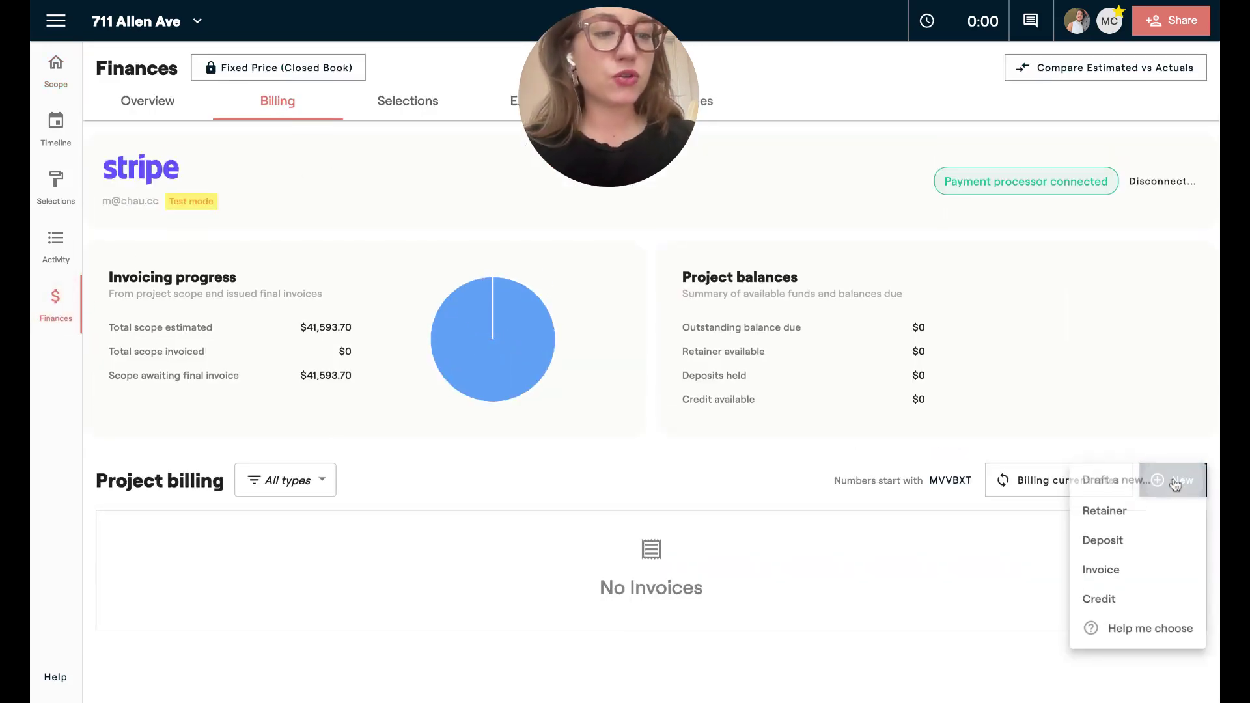
{"action": "left_click", "coordinate": [1144, 517]}
{"action": "left_click", "coordinate": [586, 433]}
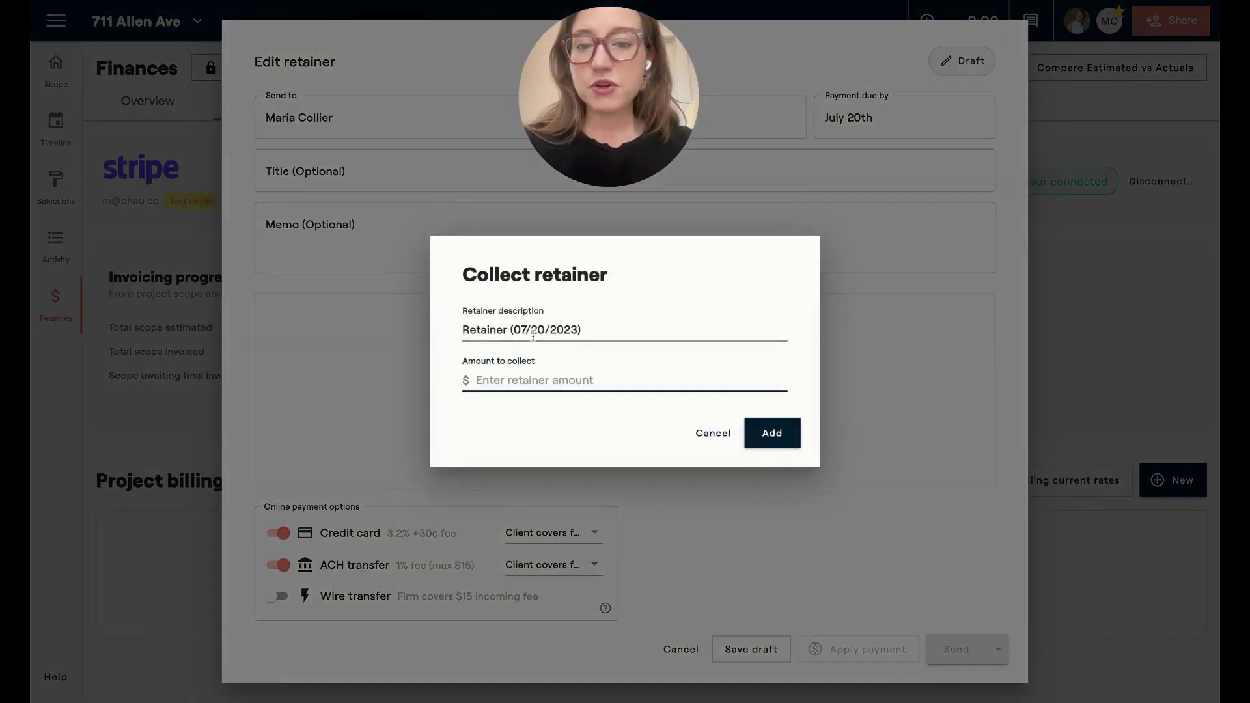
Step: Add a 'Design Retainer' item for $25,000 to the retainer
{"action": "triple_click", "coordinate": [530, 334]}
{"action": "type", "text": "Desig"}
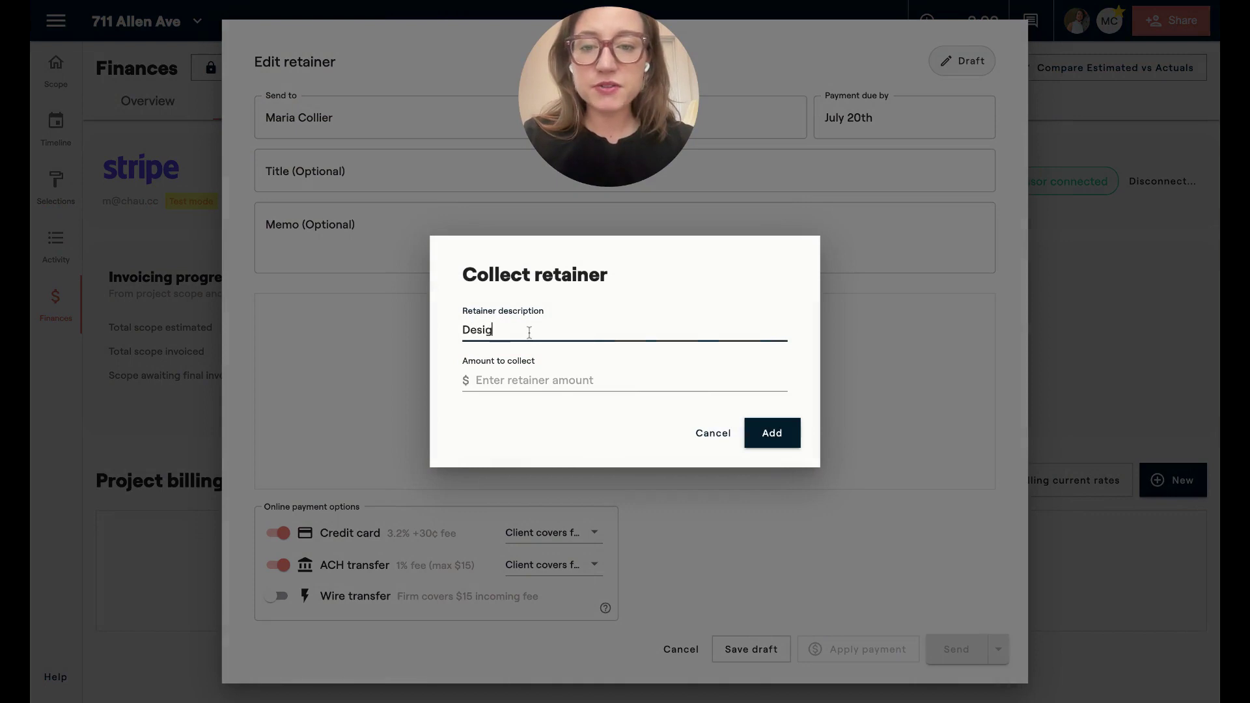
{"action": "type", "text": "n Retainer"}
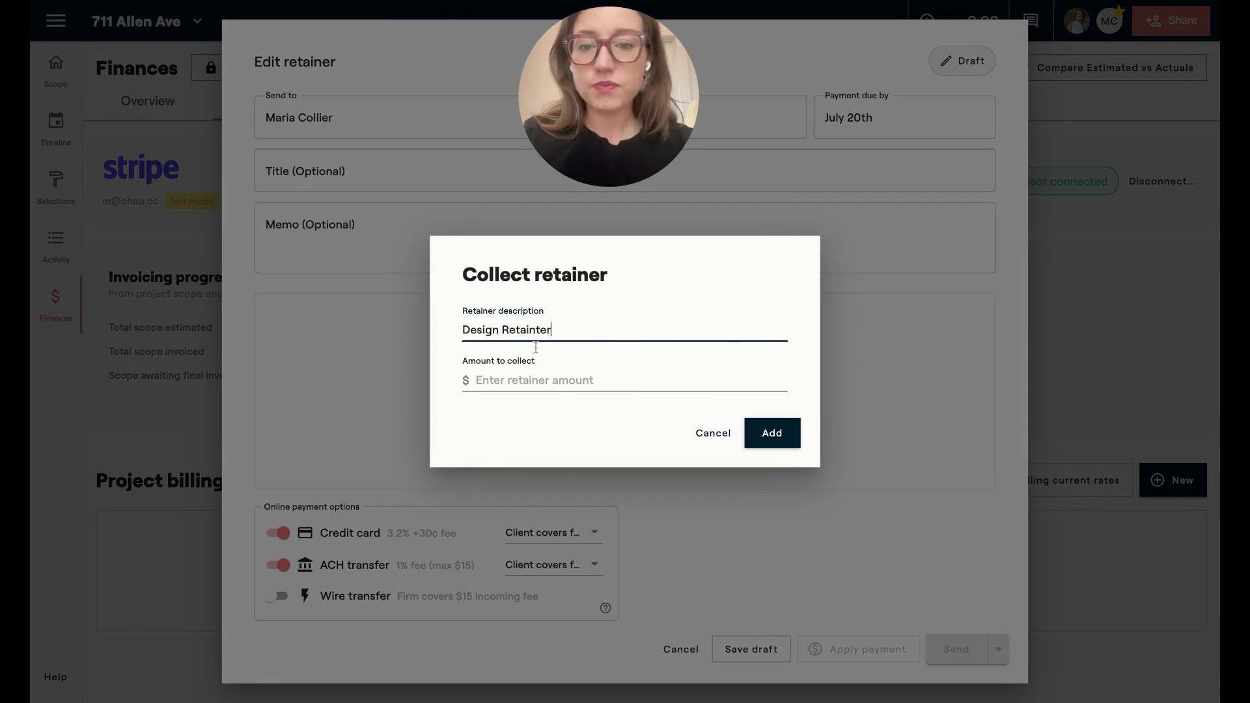
{"action": "left_click", "coordinate": [544, 368]}
{"action": "type", "text": "250000"}
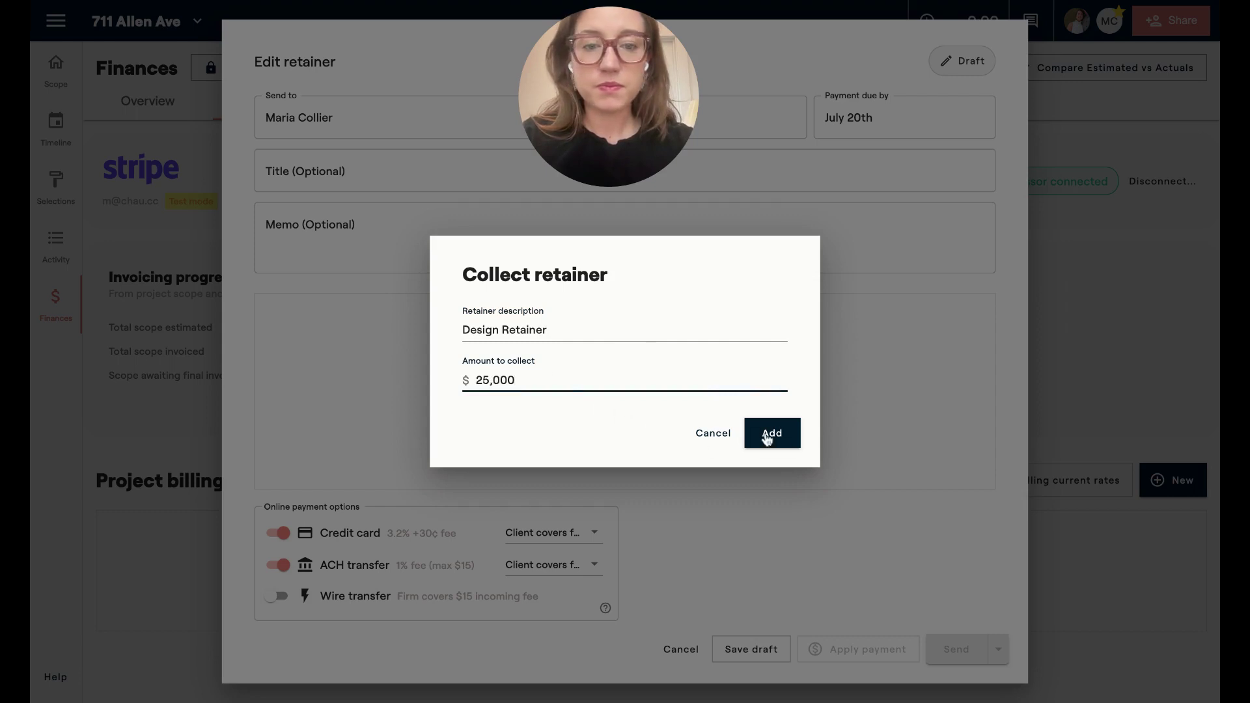
{"action": "left_click", "coordinate": [772, 433]}
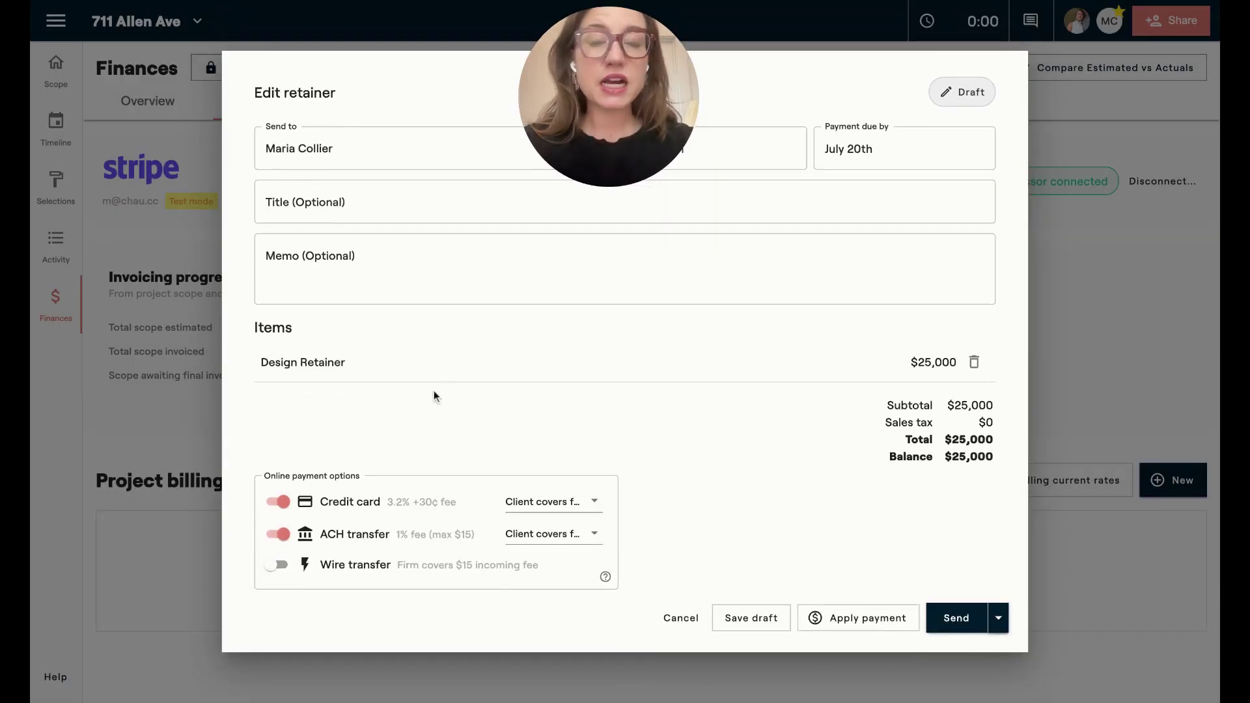
Step: Title the retainer 'Design Retainer #1', keep the client covering card fees, and send it
{"action": "left_click", "coordinate": [347, 194]}
{"action": "type", "text": "Design "}
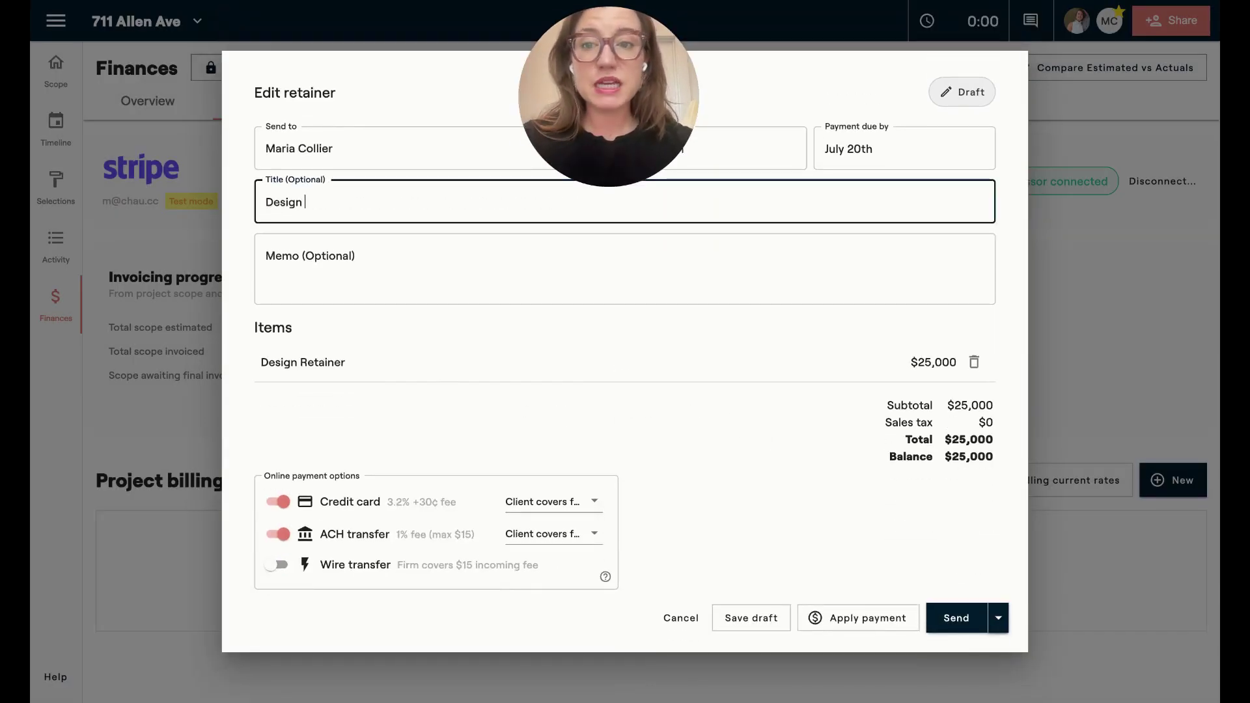
{"action": "type", "text": "Retainer #1"}
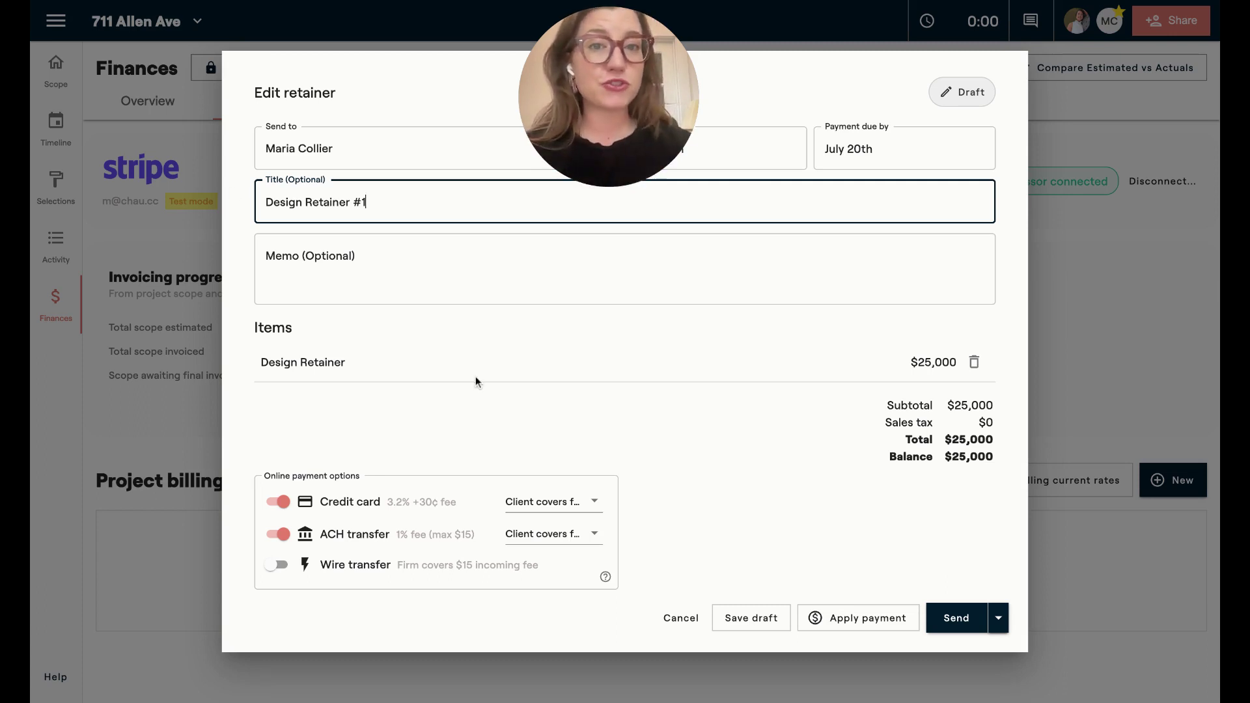
{"action": "left_click", "coordinate": [279, 501]}
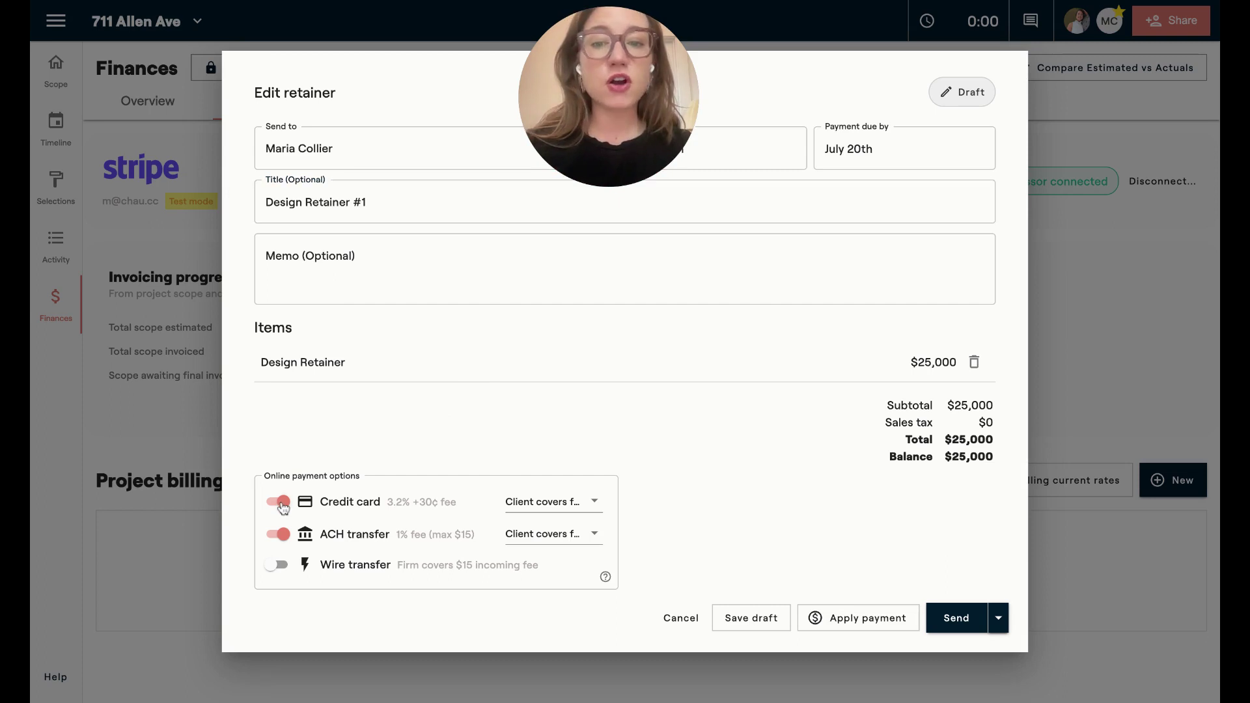
{"action": "left_click", "coordinate": [279, 501]}
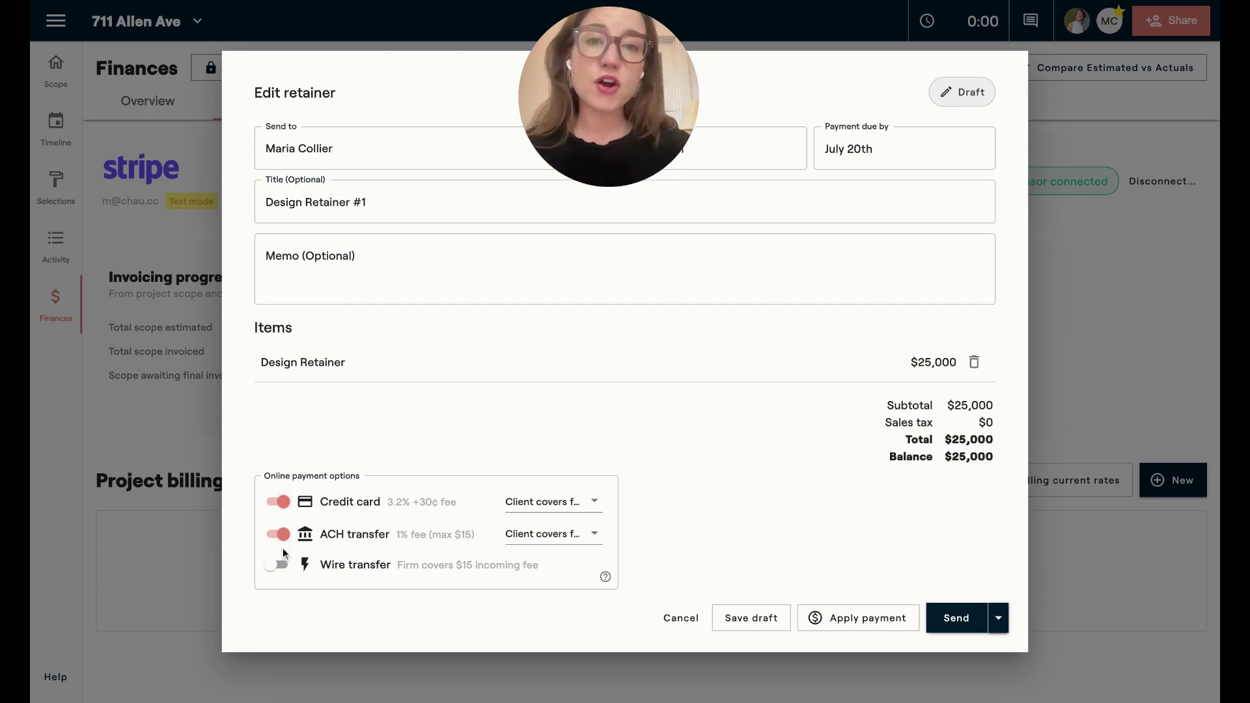
{"action": "left_click", "coordinate": [539, 504]}
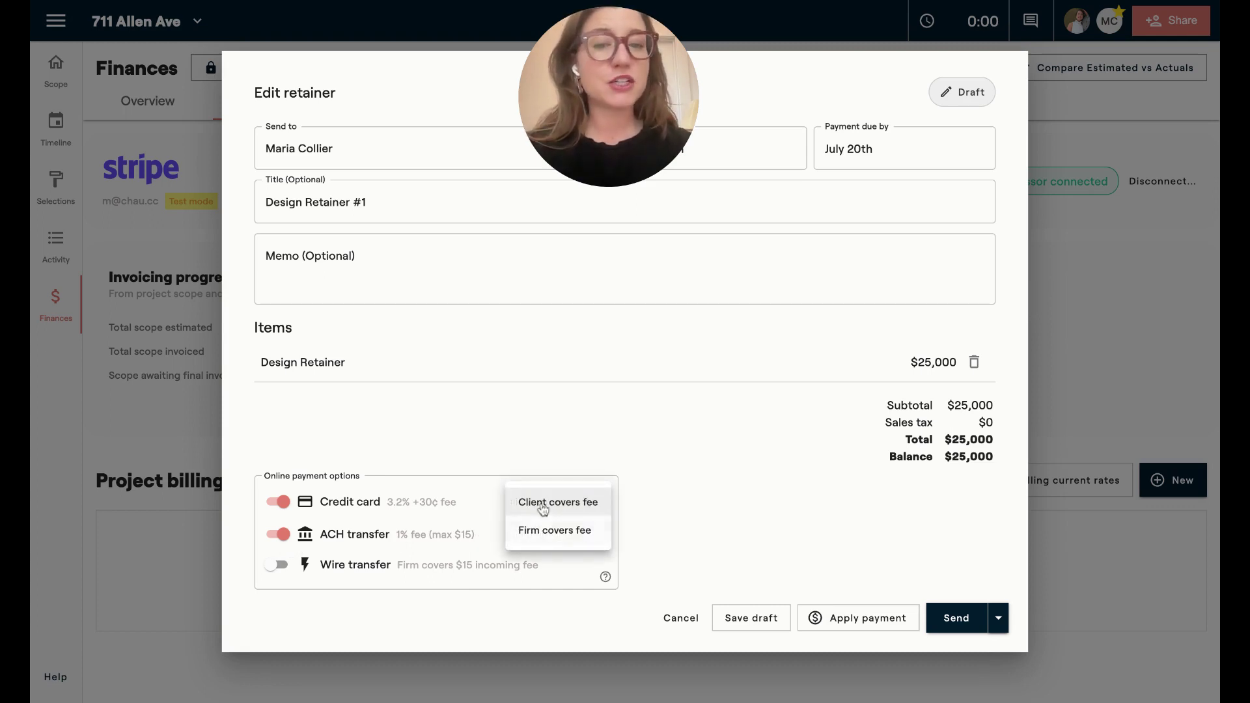
{"action": "left_click", "coordinate": [525, 477]}
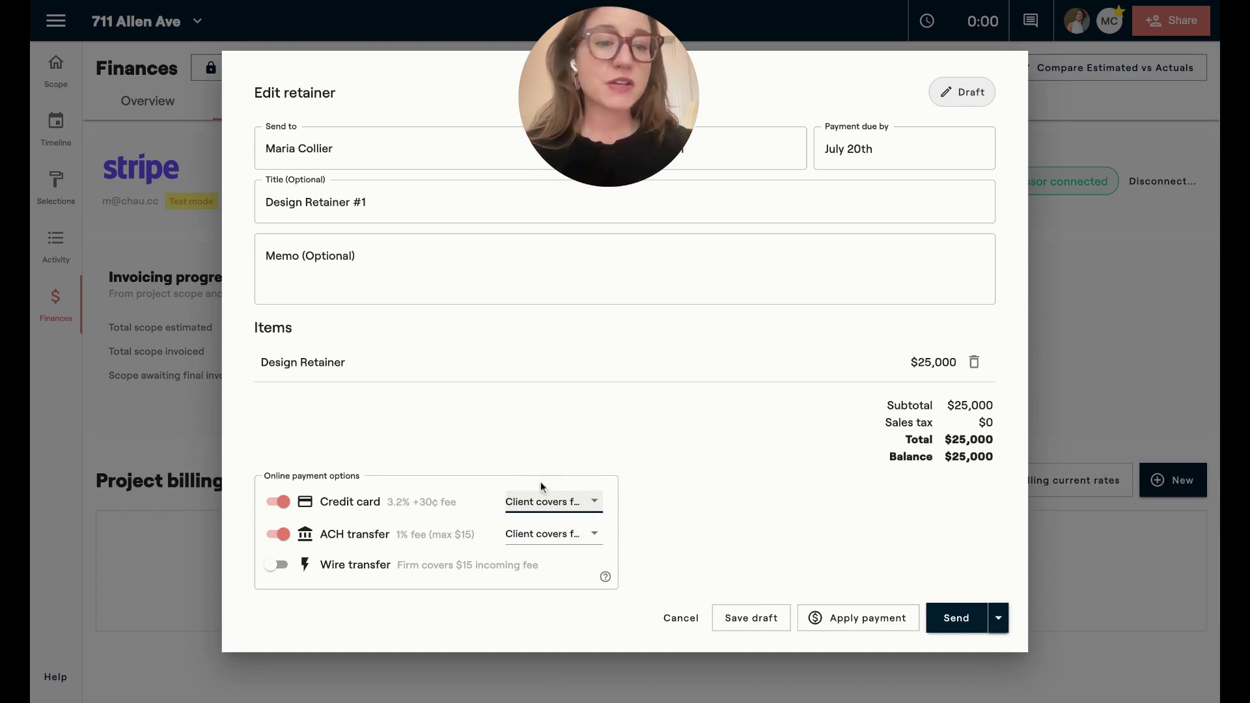
{"action": "left_click", "coordinate": [951, 623]}
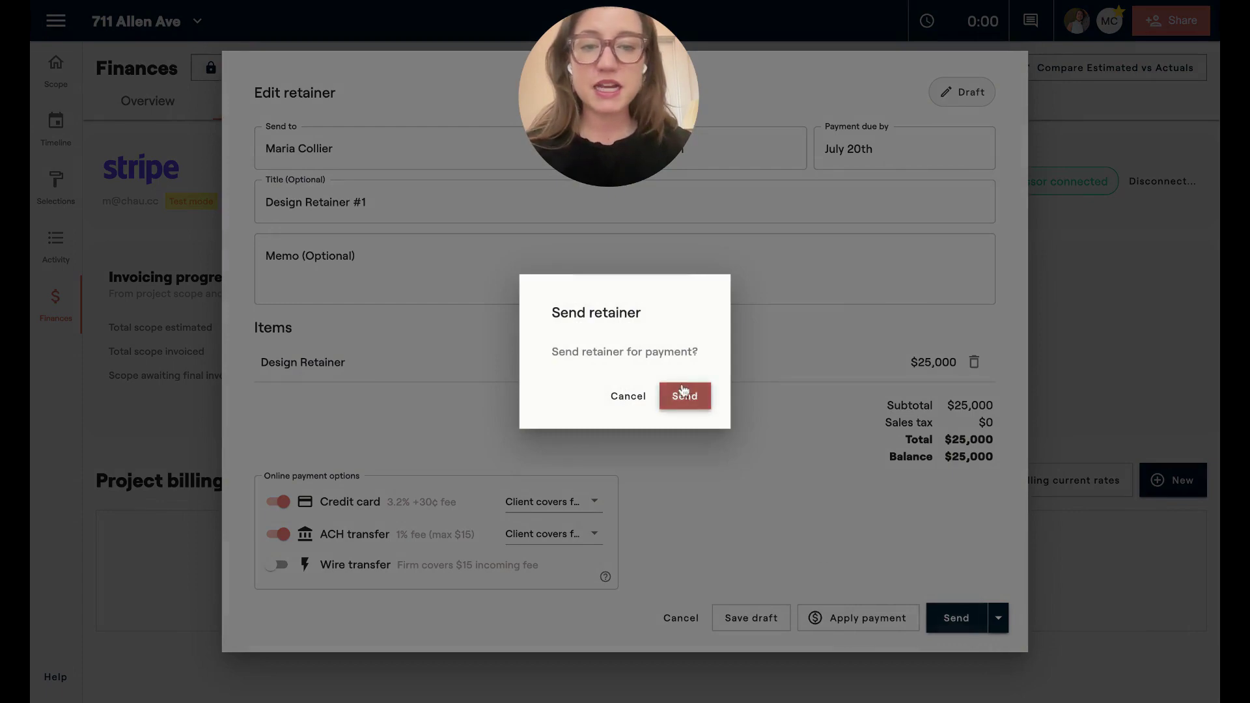
Step: Confirm sending, then record the $25,000 payment as Check with reference #120
{"action": "left_click", "coordinate": [684, 403]}
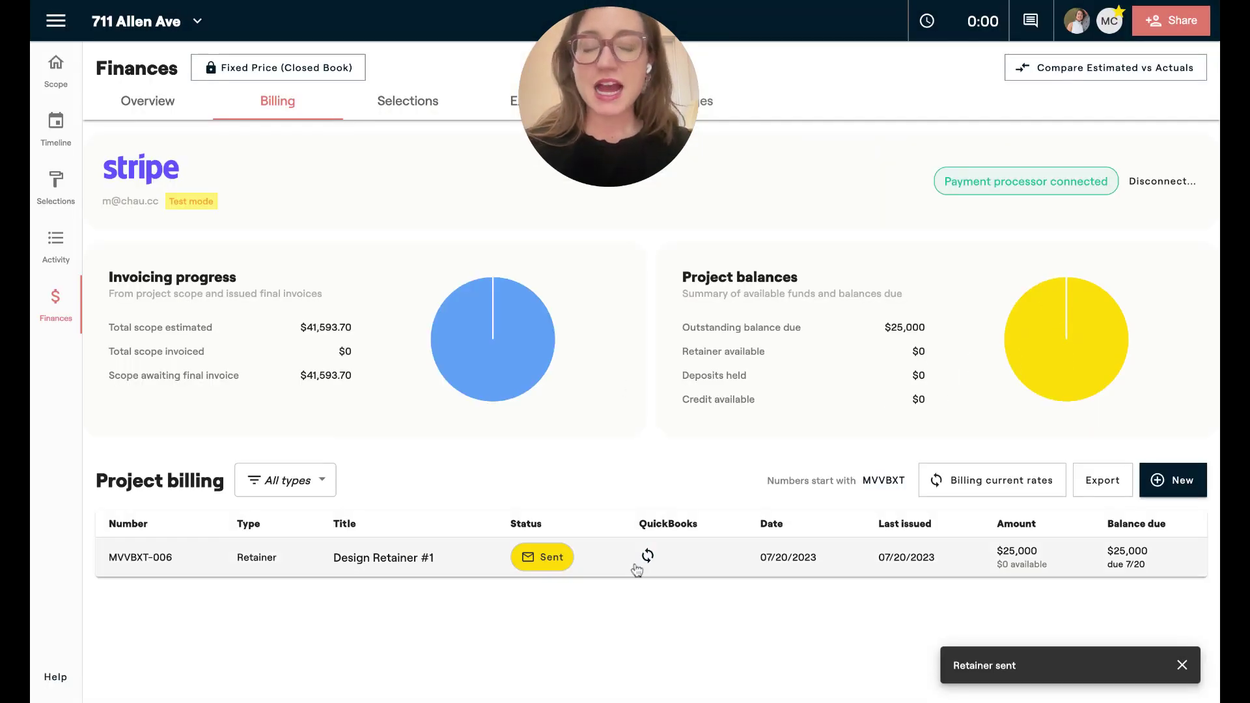
{"action": "left_click", "coordinate": [602, 568]}
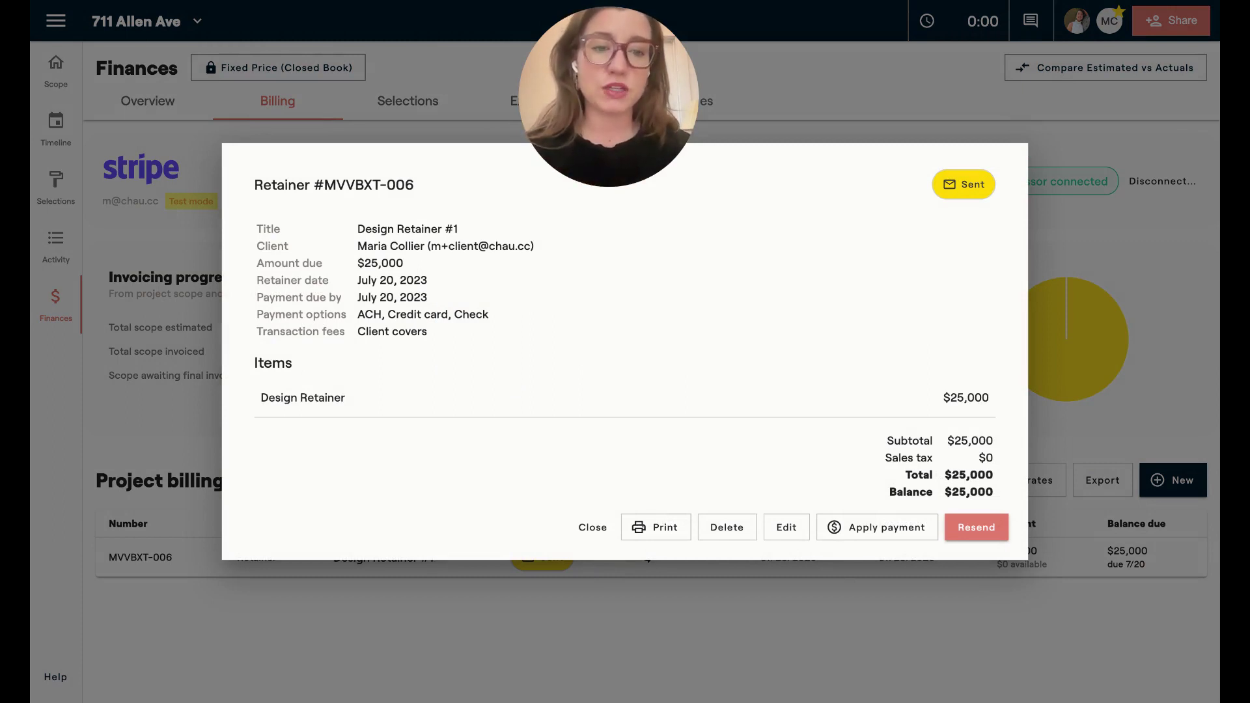
{"action": "left_click", "coordinate": [857, 528]}
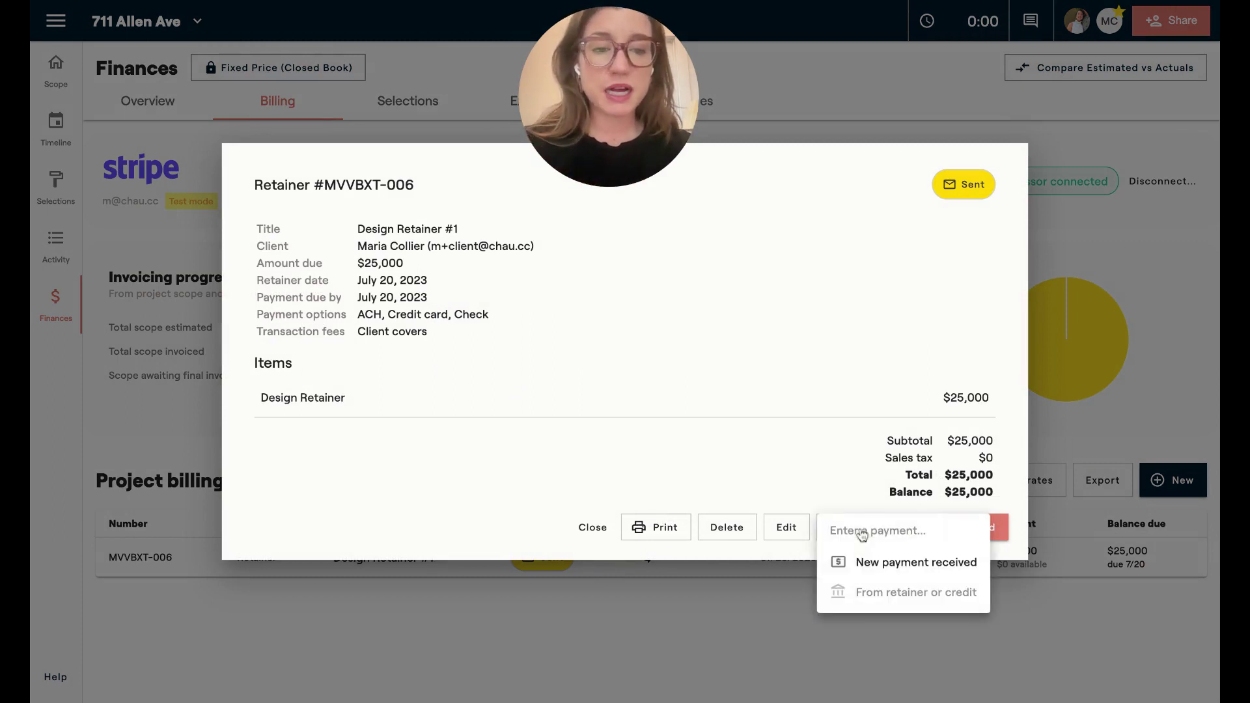
{"action": "left_click", "coordinate": [873, 570]}
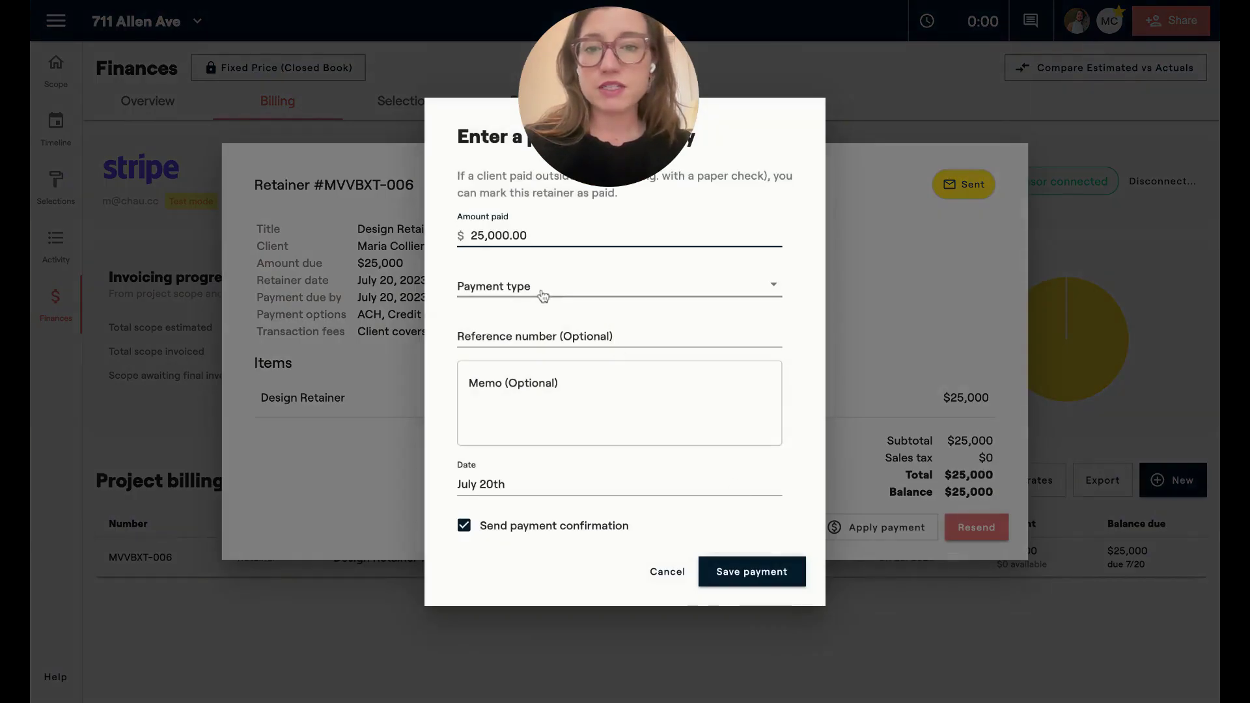
{"action": "left_click", "coordinate": [530, 290]}
{"action": "left_click", "coordinate": [508, 292]}
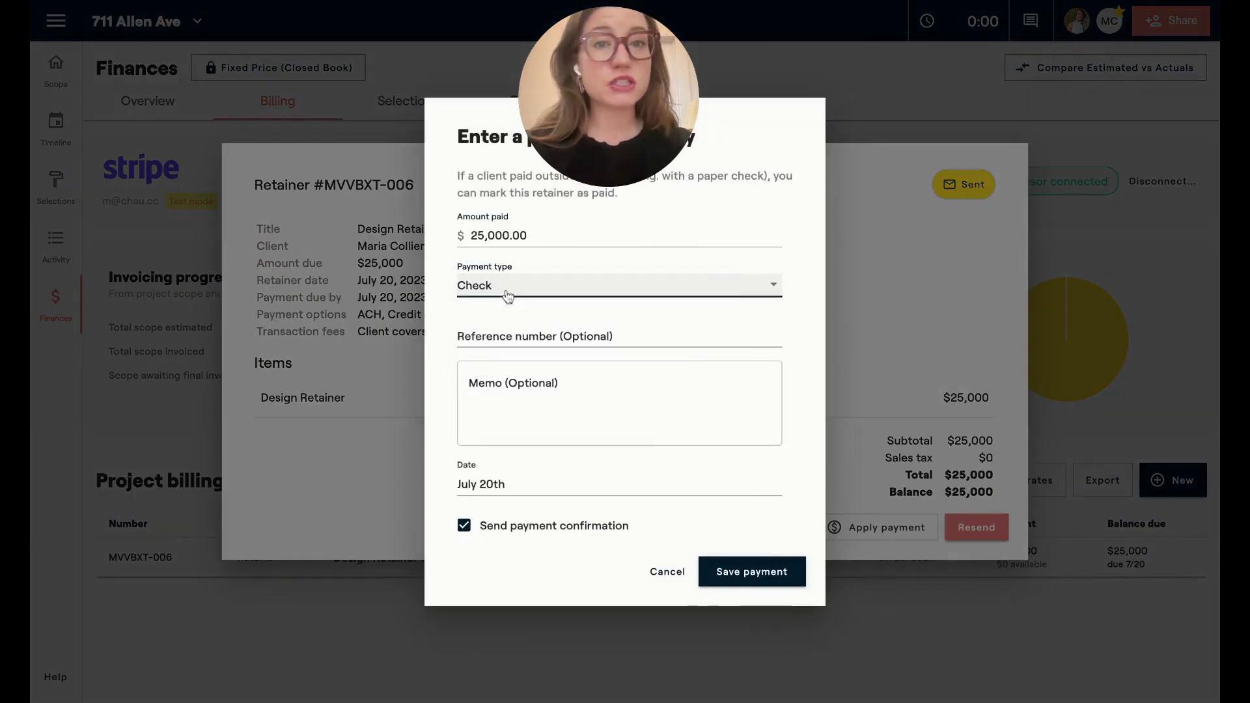
{"action": "left_click", "coordinate": [467, 337]}
{"action": "type", "text": "#120"}
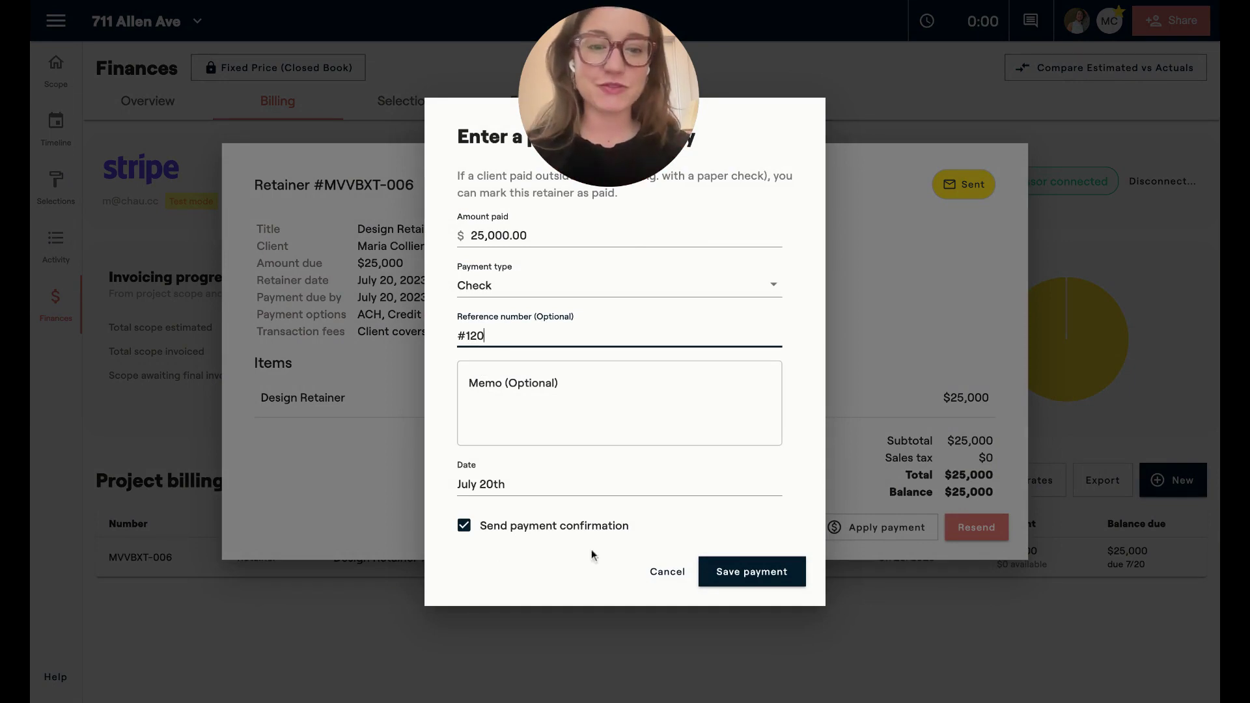
{"action": "left_click", "coordinate": [742, 573]}
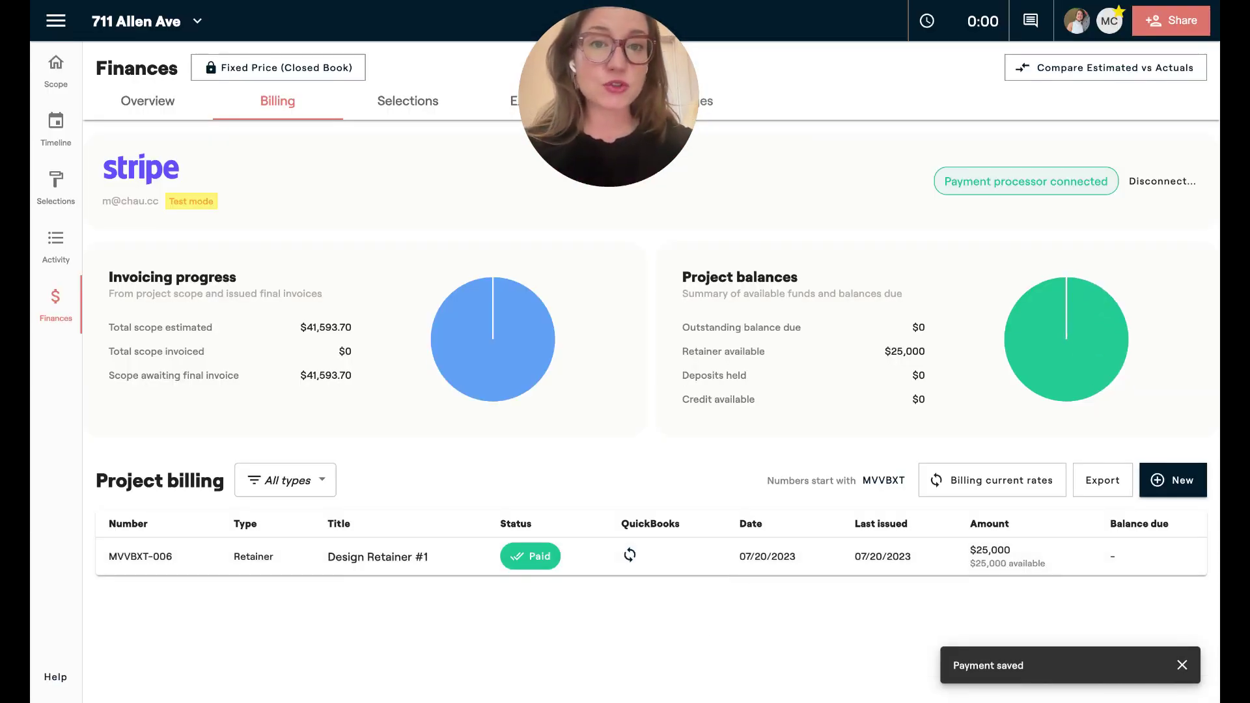
{"action": "left_click_drag", "start_coordinate": [680, 284], "coordinate": [824, 284]}
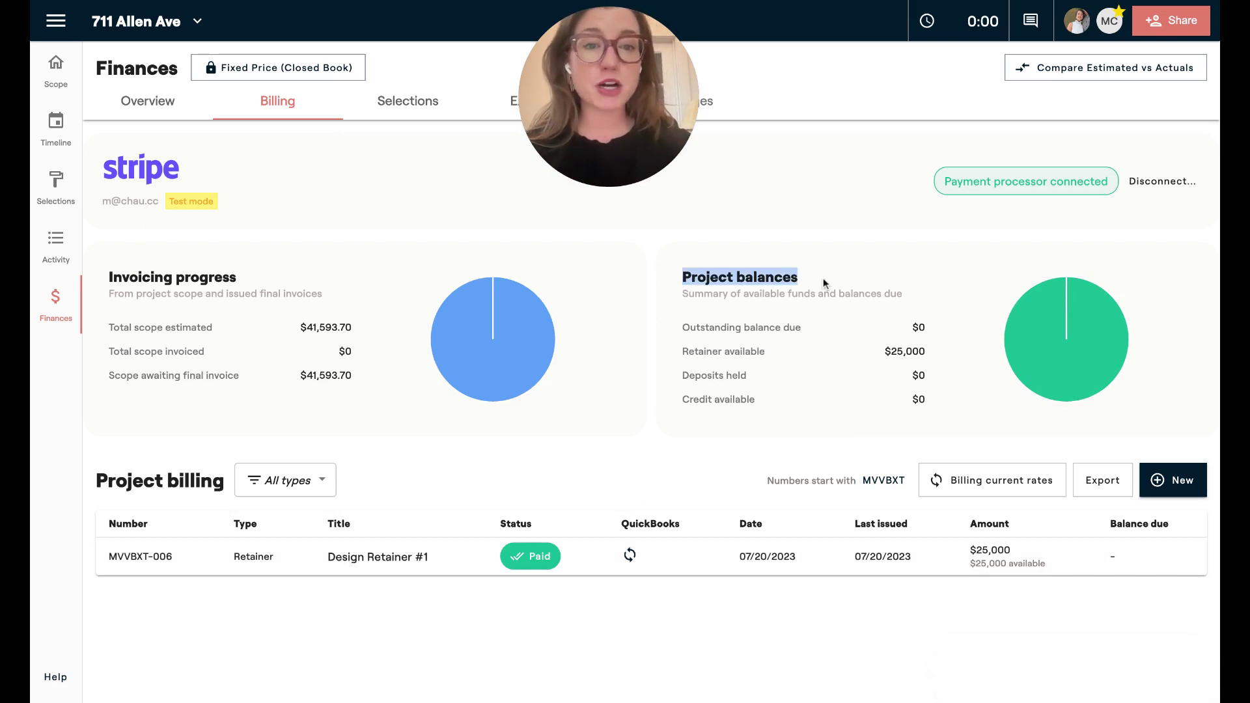
{"action": "left_click", "coordinate": [824, 284]}
{"action": "left_click_drag", "start_coordinate": [682, 352], "coordinate": [925, 351]}
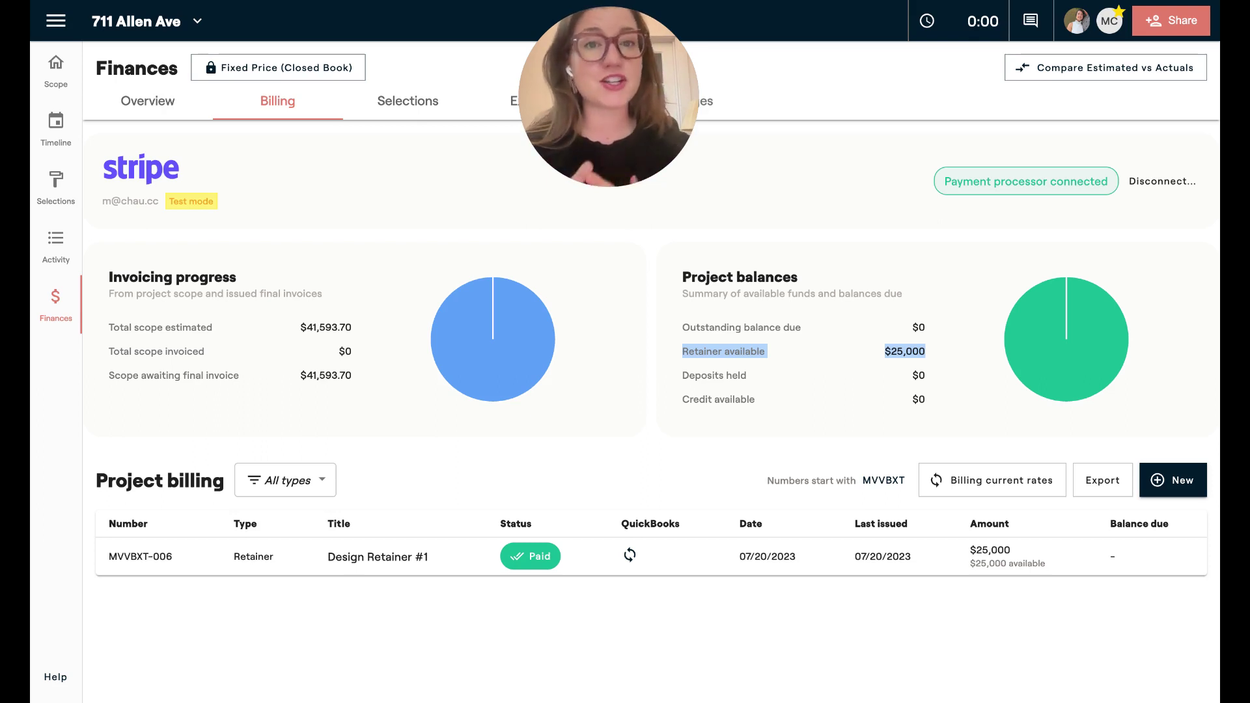
{"action": "left_click", "coordinate": [825, 416]}
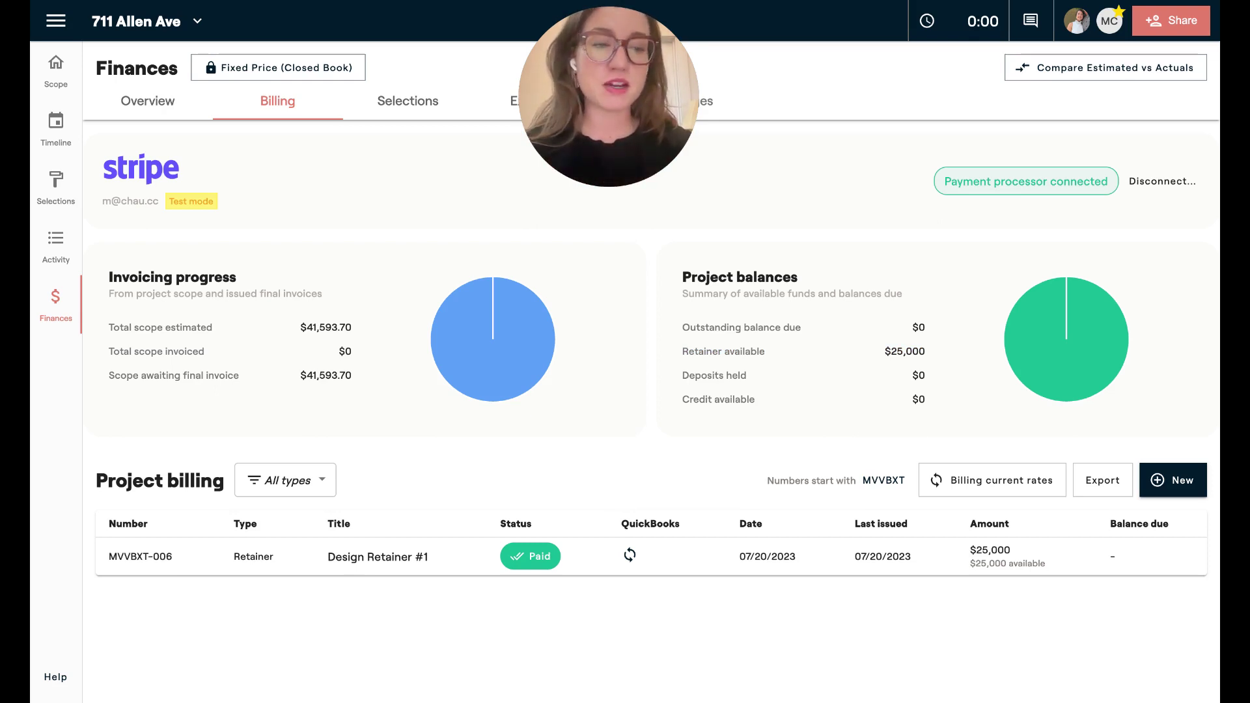
Step: Create a new invoice billing both logged-hour entries: $450 subtotal, $540 total
{"action": "left_click", "coordinate": [1171, 492]}
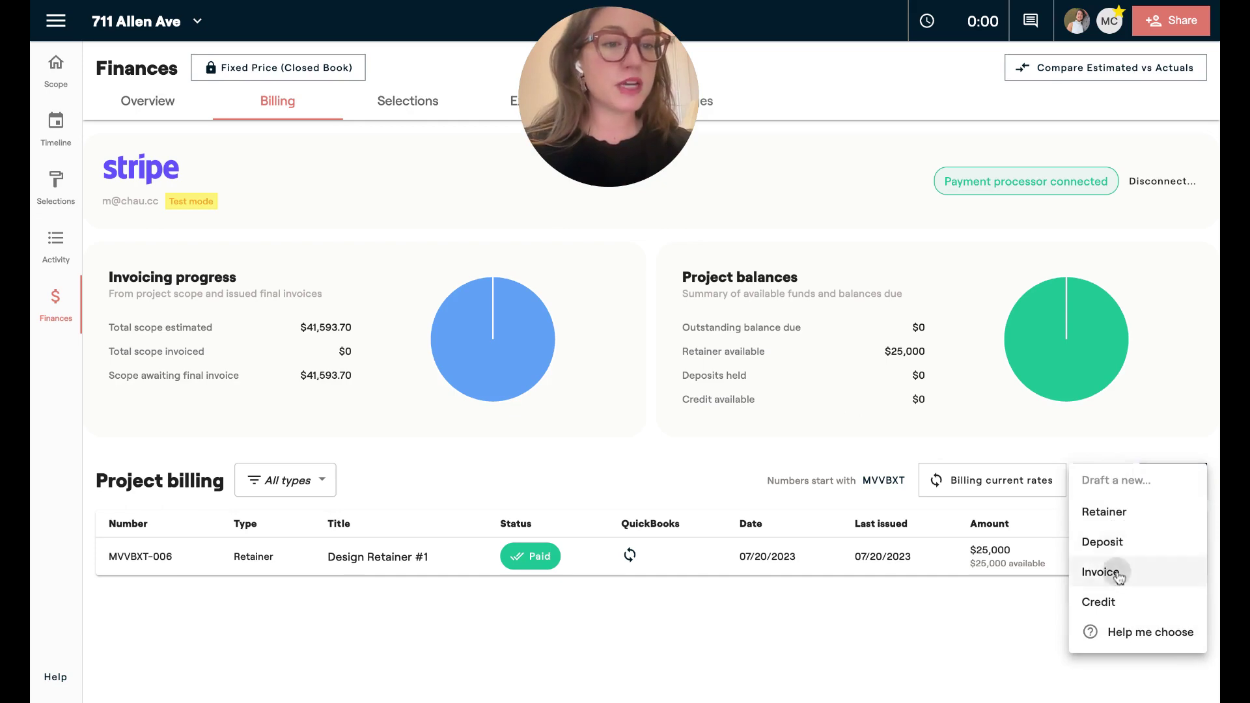
{"action": "left_click", "coordinate": [1119, 577]}
{"action": "left_click", "coordinate": [625, 432]}
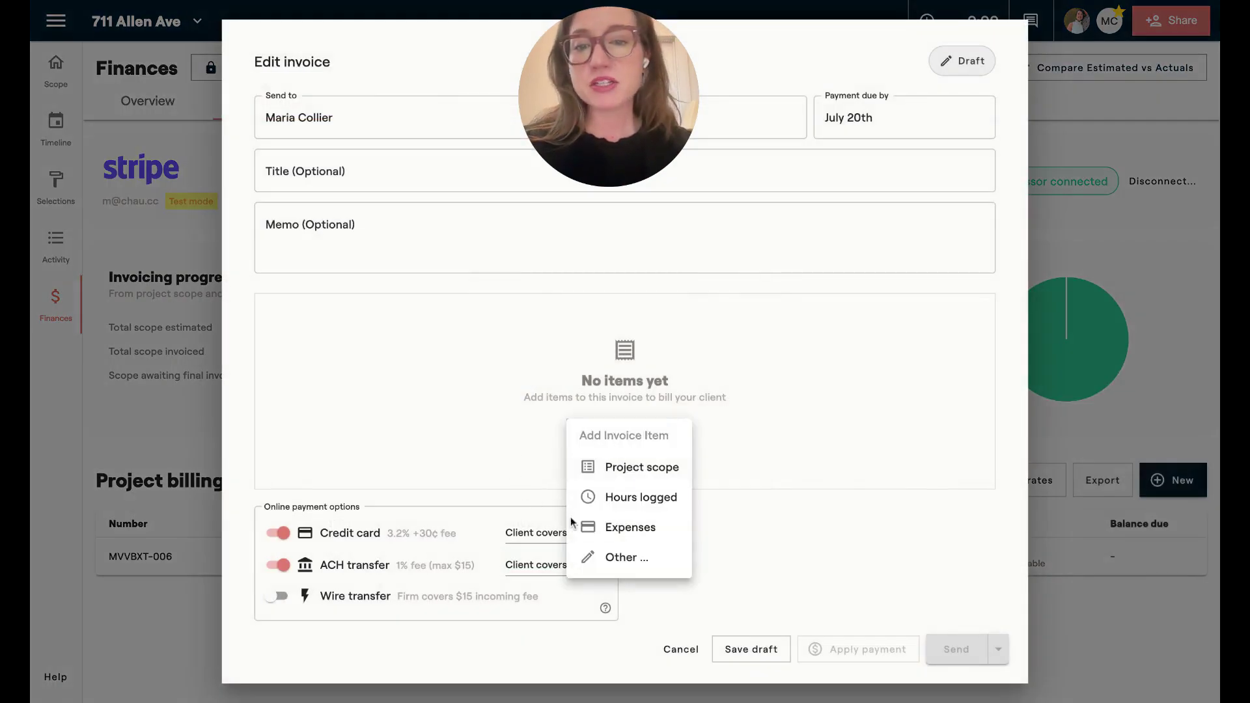
{"action": "left_click", "coordinate": [617, 501]}
{"action": "left_click", "coordinate": [167, 356]}
{"action": "left_click", "coordinate": [167, 398]}
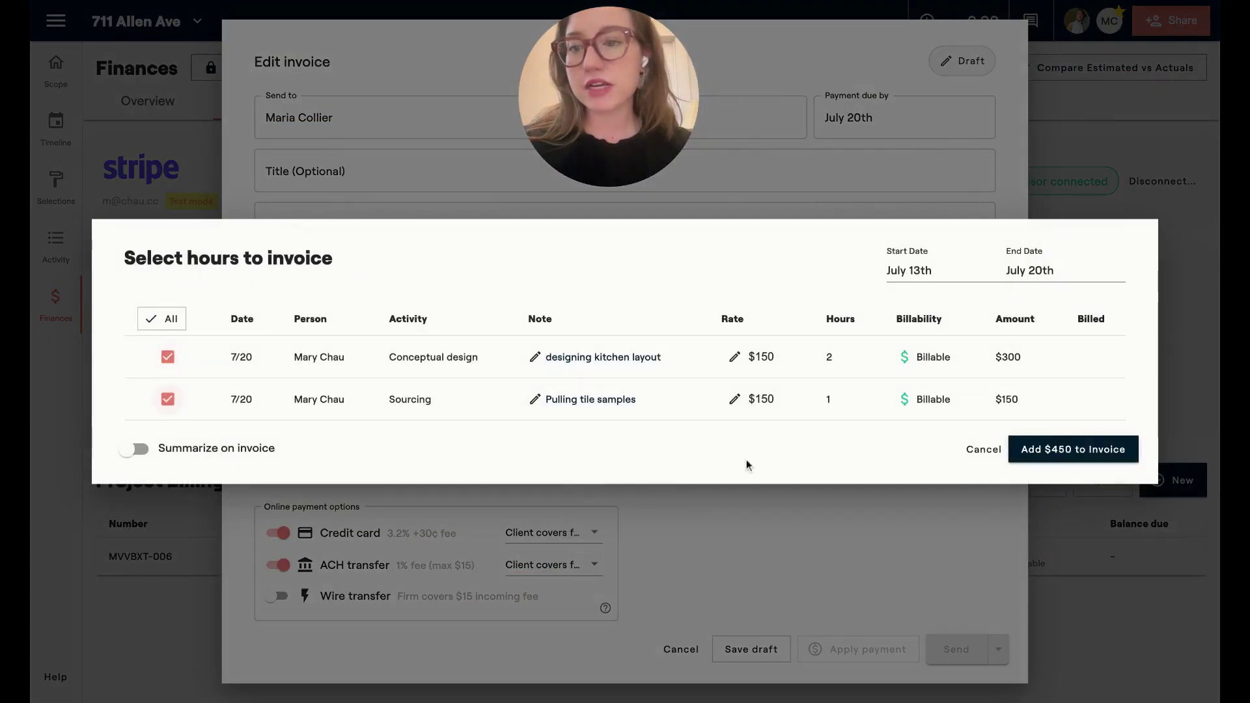
{"action": "left_click", "coordinate": [1068, 452]}
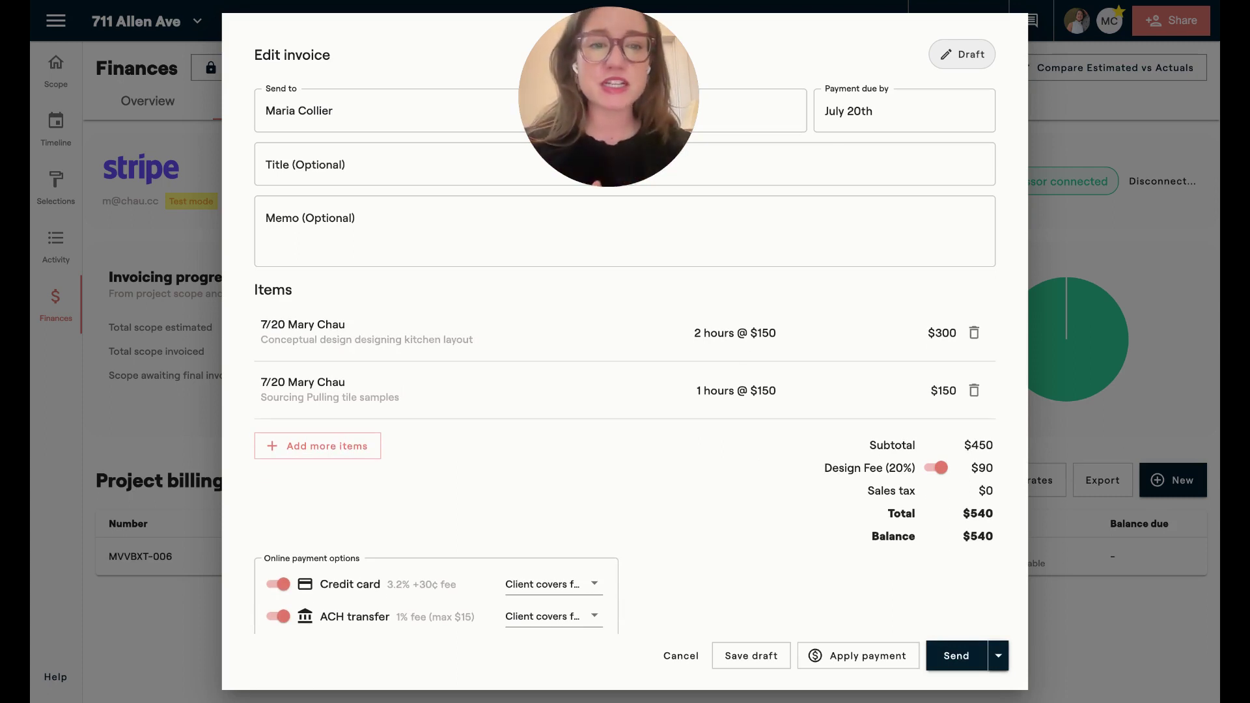
{"action": "scroll", "coordinate": [561, 427], "scroll_direction": "down", "scroll_amount": 2}
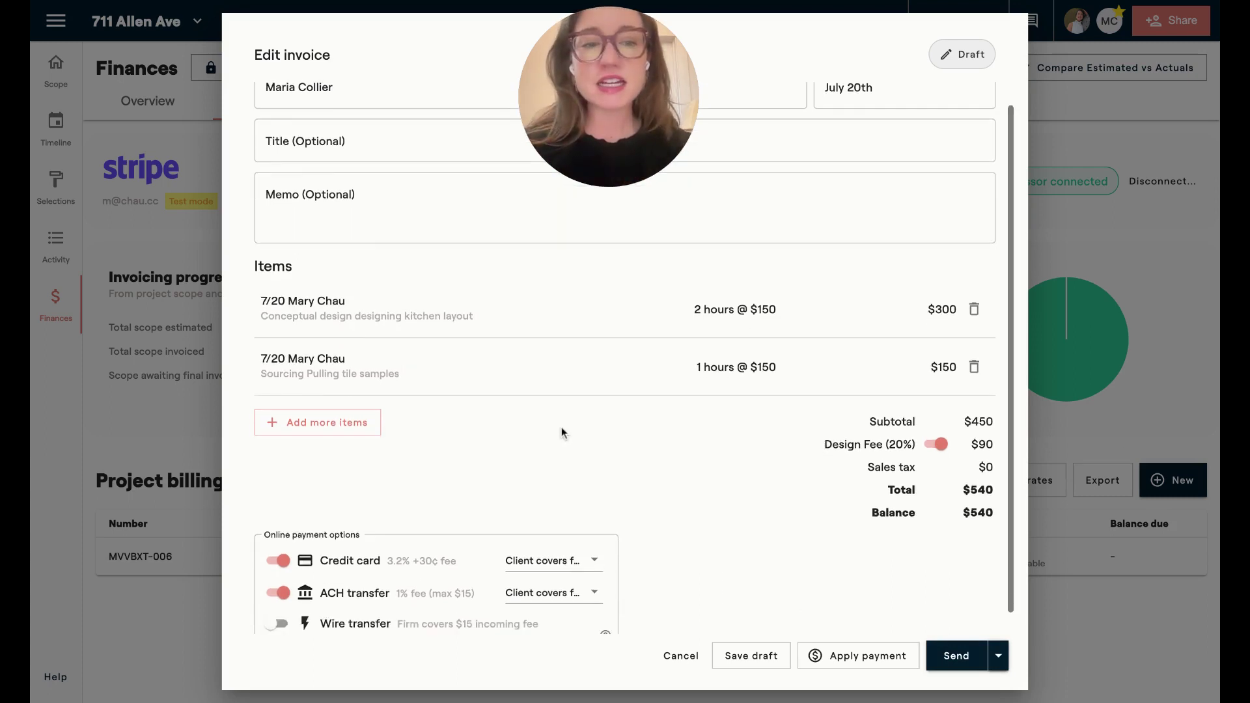
{"action": "left_click", "coordinate": [855, 656]}
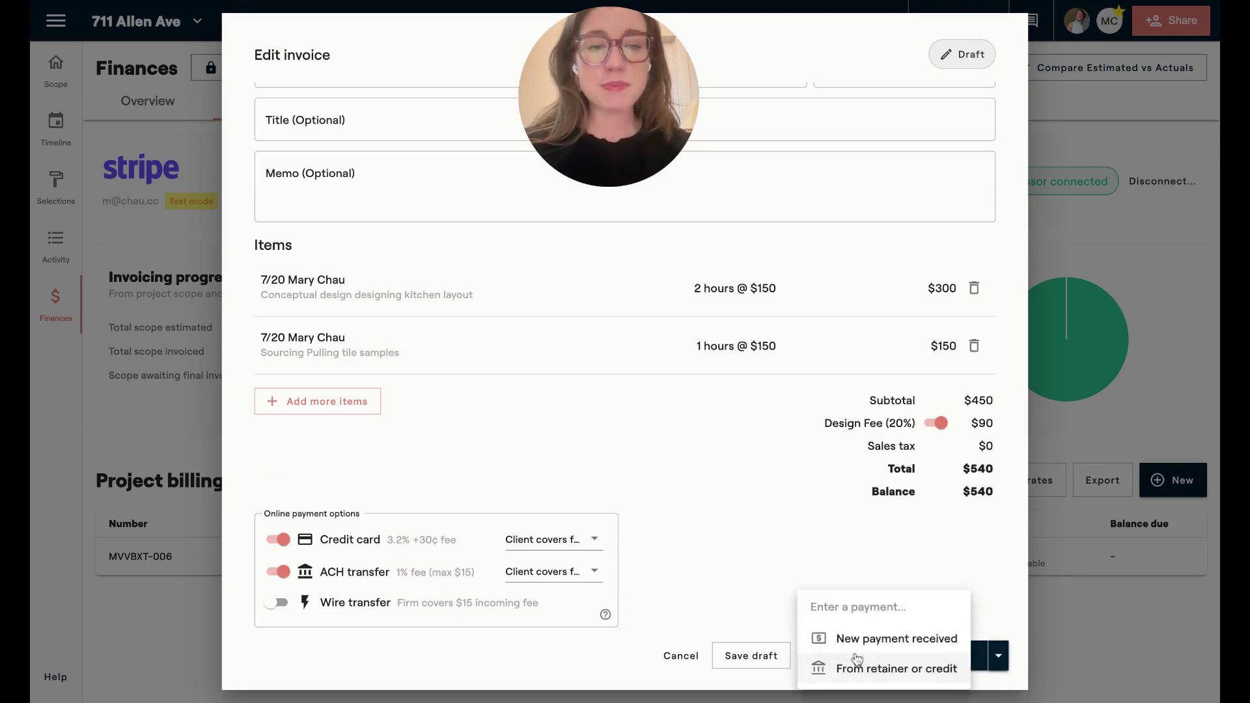
Step: Apply $540 from the retainer to invoice MVVBXT-007 and send it as Paid
{"action": "left_click", "coordinate": [857, 674]}
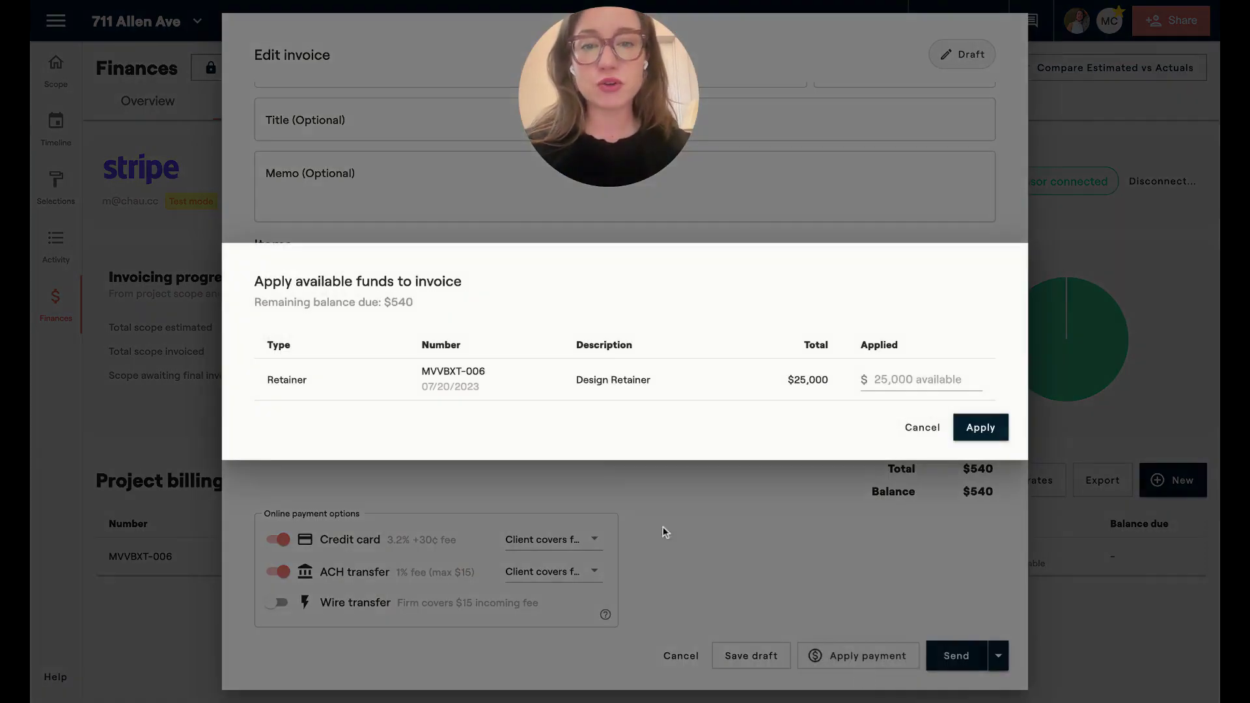
{"action": "left_click", "coordinate": [910, 378]}
{"action": "type", "text": "540"}
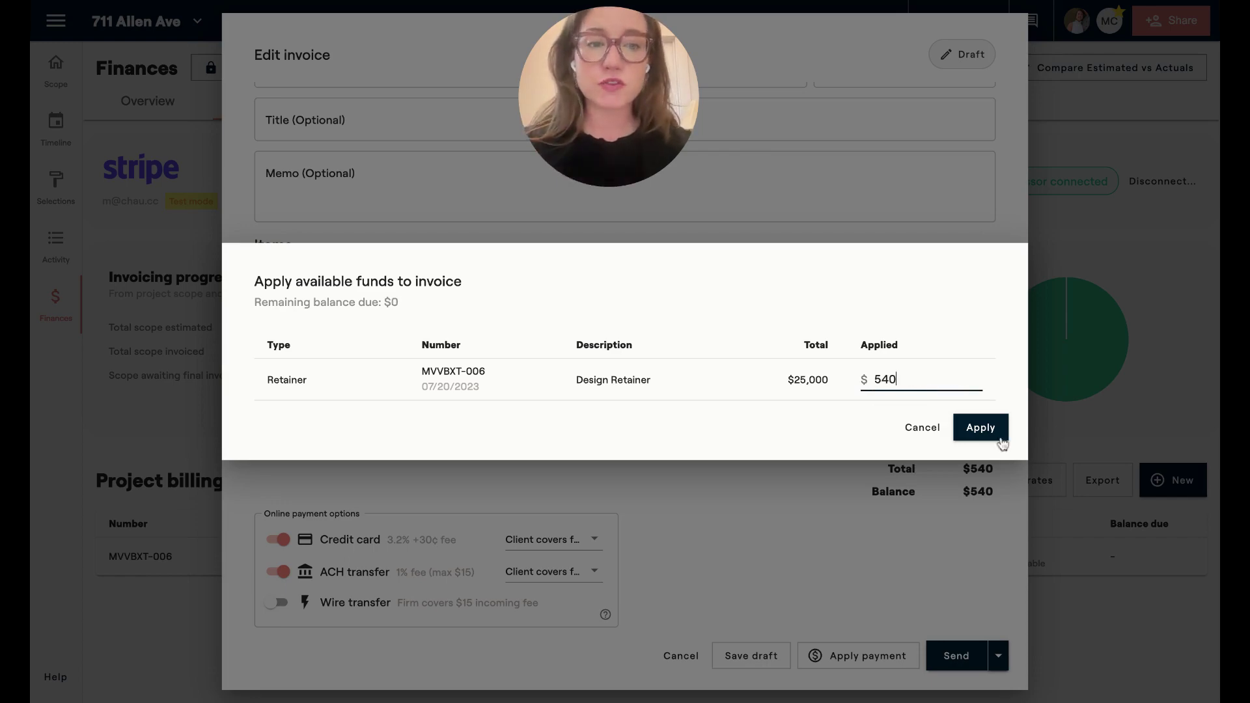
{"action": "left_click", "coordinate": [980, 427]}
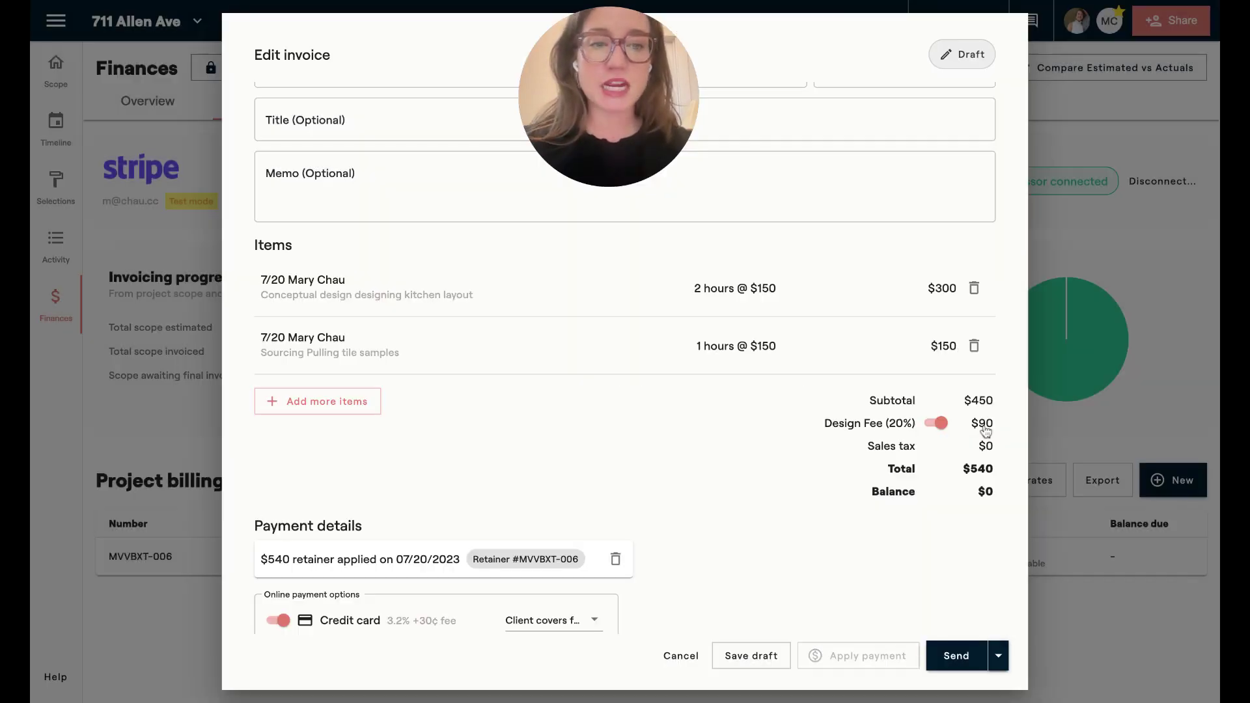
{"action": "left_click", "coordinate": [957, 656]}
{"action": "left_click", "coordinate": [768, 394]}
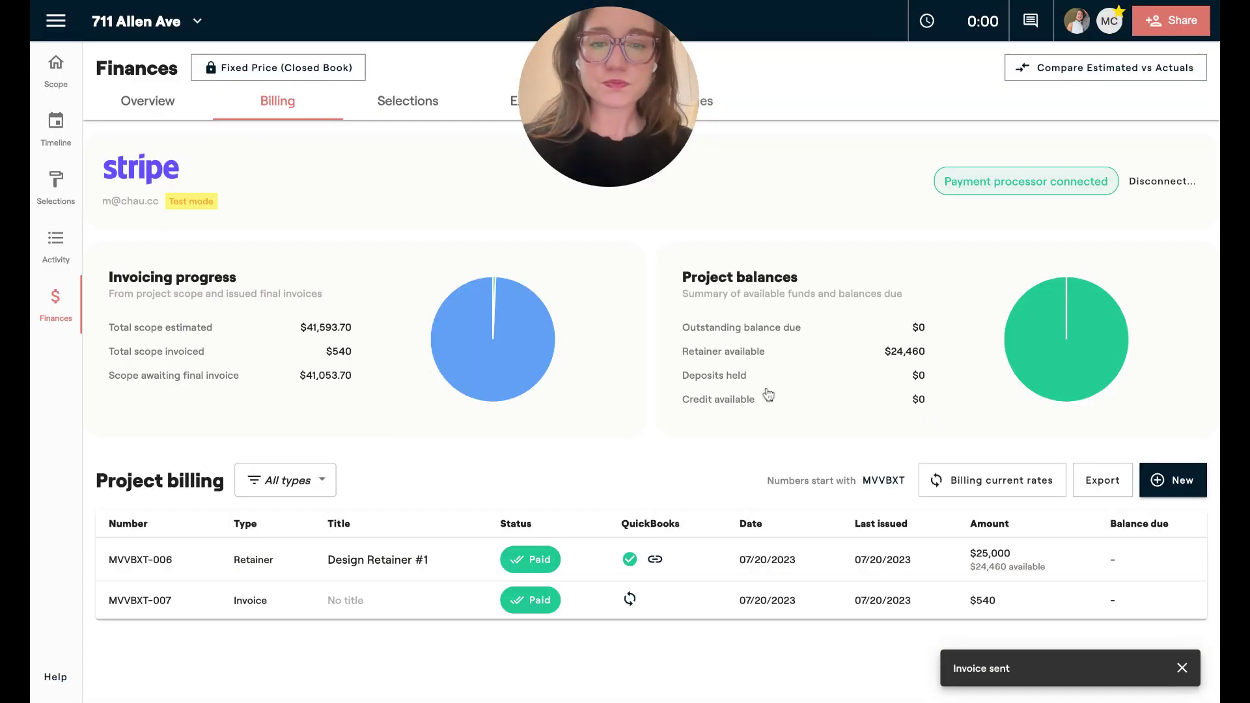